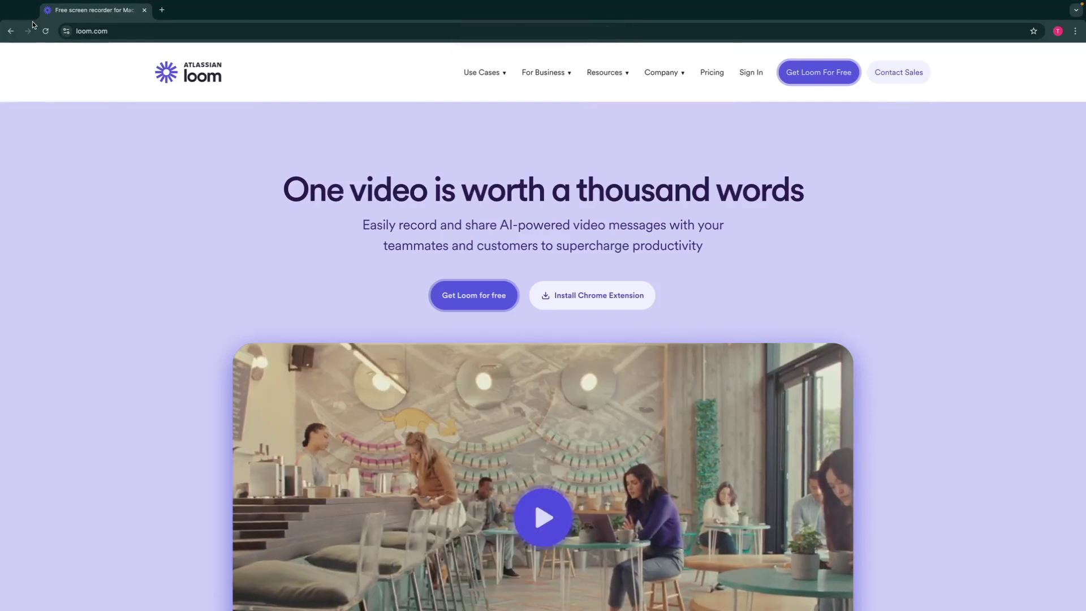
Step: Scroll through the loom.com homepage to look over its features
{"action": "scroll", "coordinate": [287, 189], "scroll_direction": "down", "scroll_amount": 2}
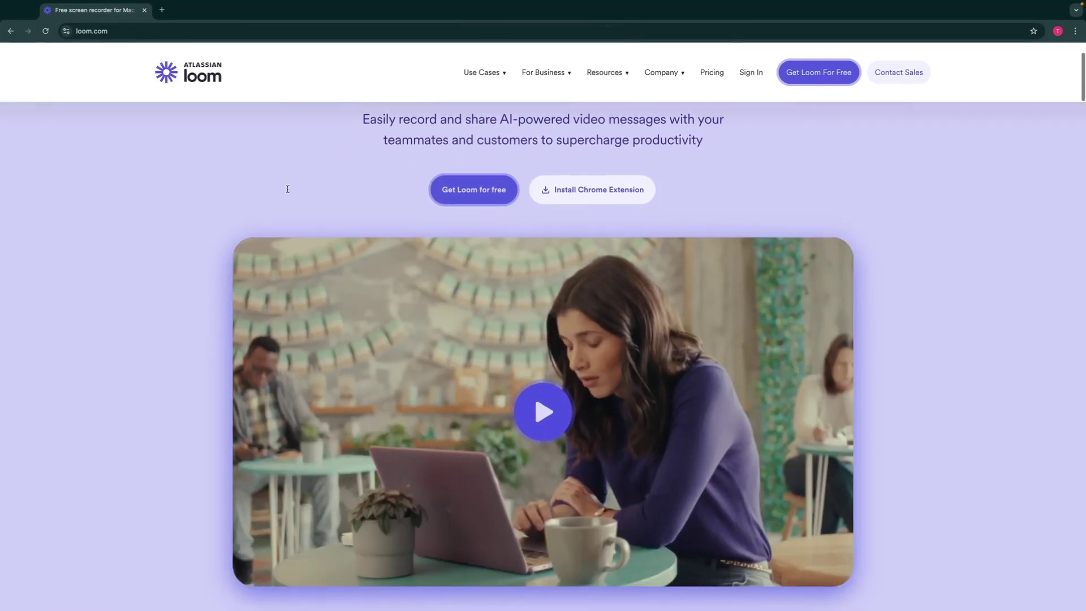
{"action": "scroll", "coordinate": [287, 189], "scroll_direction": "down", "scroll_amount": 12}
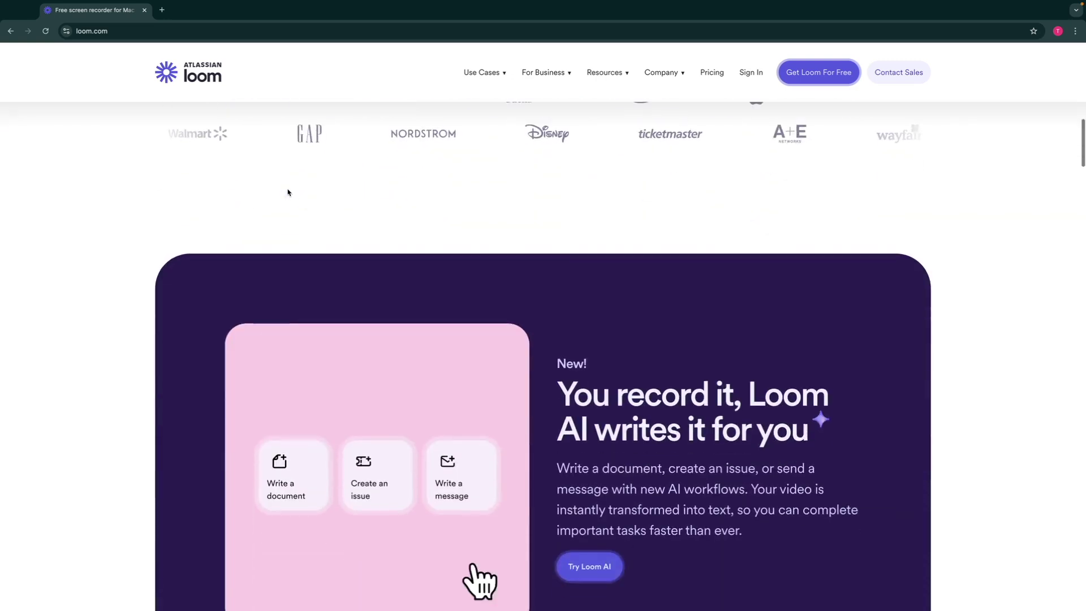
{"action": "scroll", "coordinate": [288, 192], "scroll_direction": "down", "scroll_amount": 4}
{"action": "scroll", "coordinate": [288, 192], "scroll_direction": "up", "scroll_amount": 2}
{"action": "scroll", "coordinate": [287, 192], "scroll_direction": "down", "scroll_amount": 6}
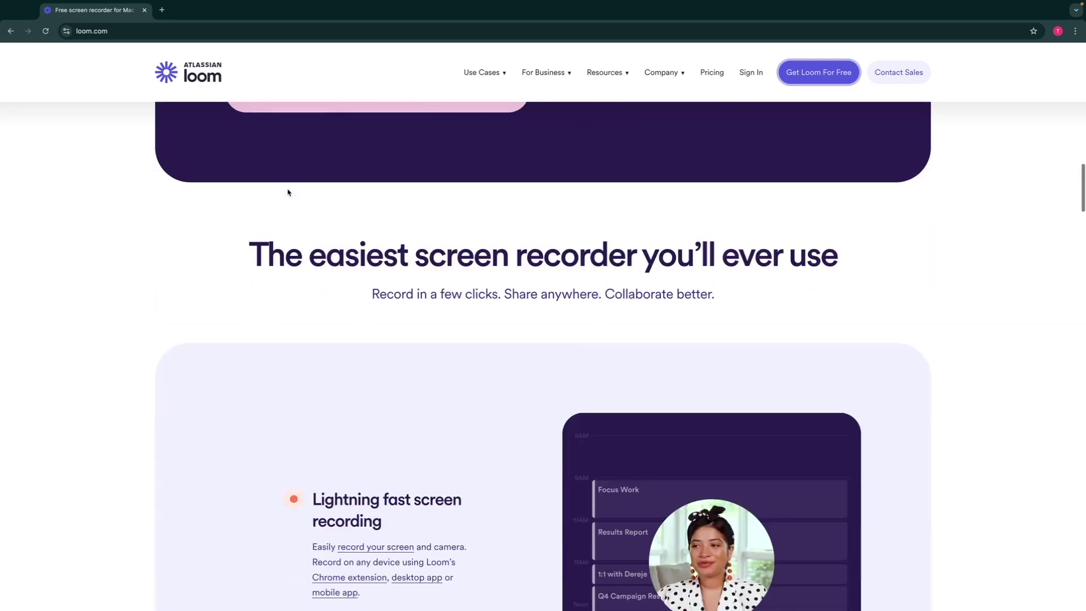
{"action": "scroll", "coordinate": [288, 192], "scroll_direction": "down", "scroll_amount": 2}
{"action": "scroll", "coordinate": [287, 192], "scroll_direction": "down", "scroll_amount": 5}
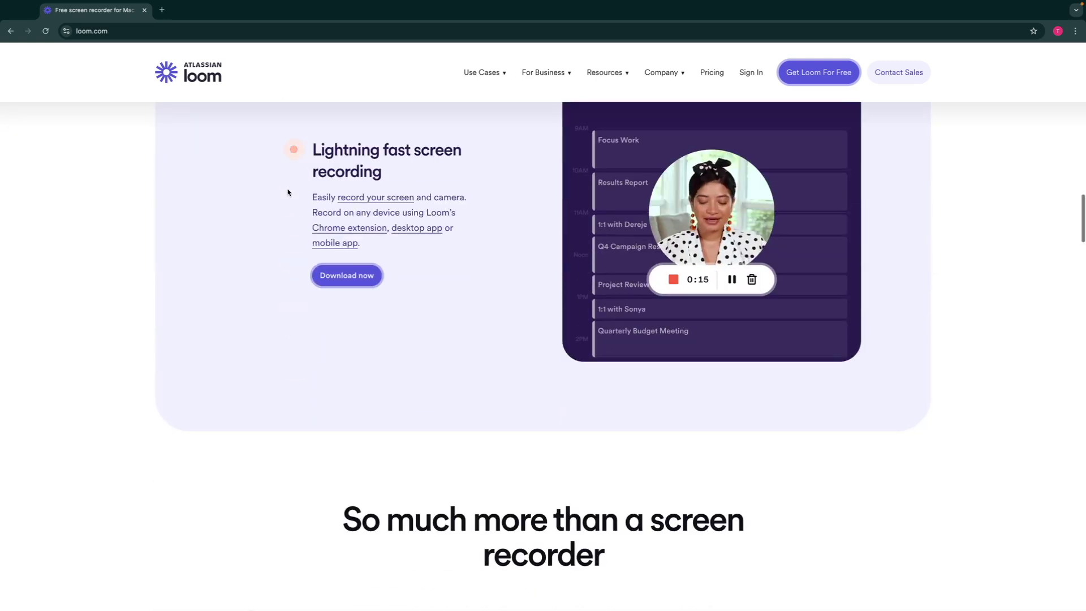
{"action": "scroll", "coordinate": [288, 193], "scroll_direction": "down", "scroll_amount": 8}
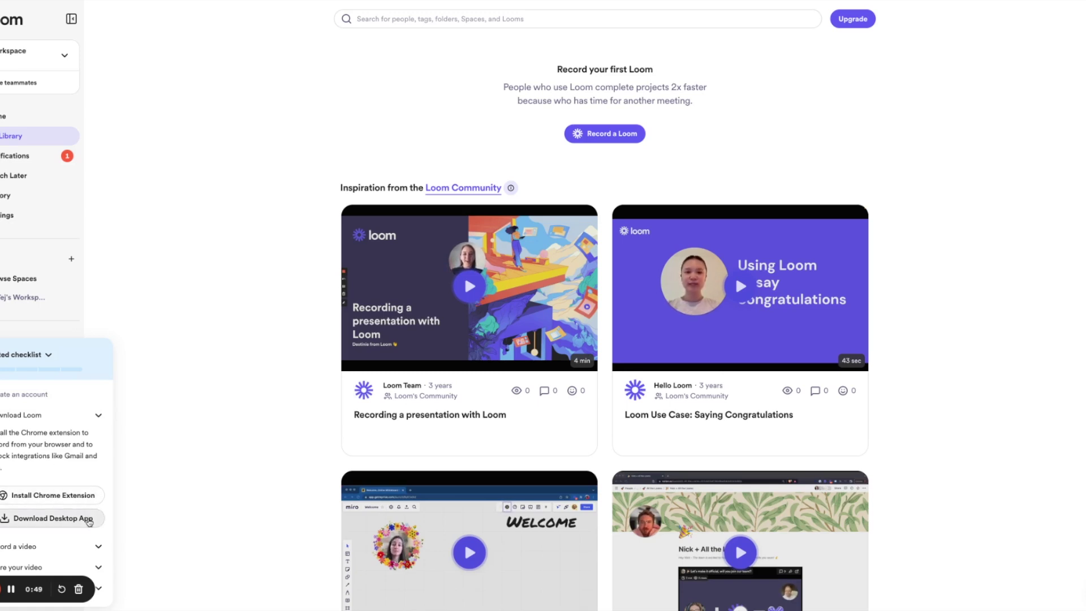
Step: Add the Loom screen recorder extension to Chrome from its Web Store page
{"action": "left_click", "coordinate": [65, 497]}
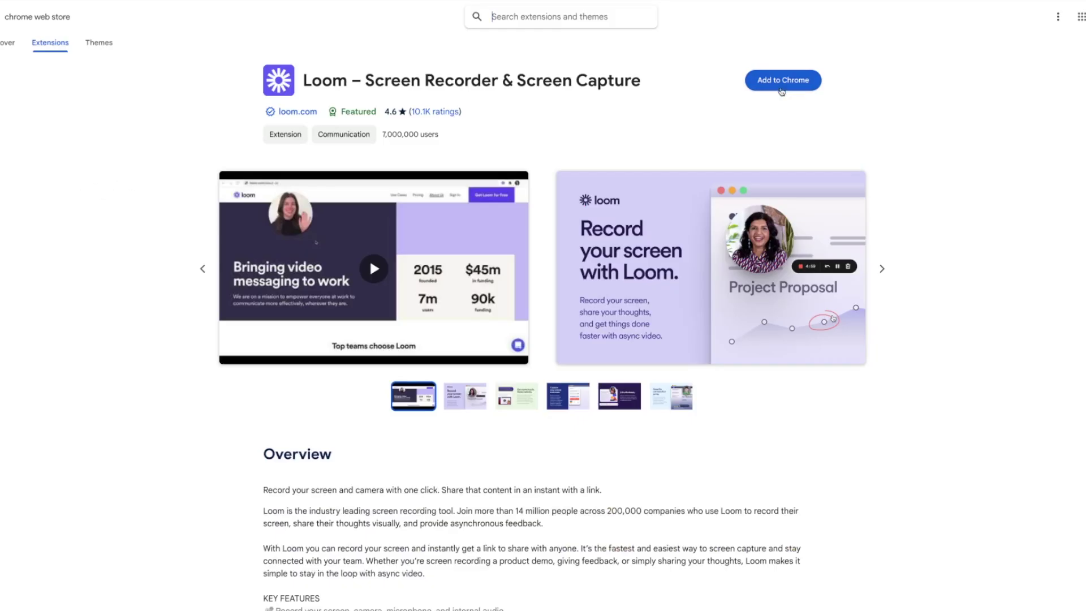
{"action": "left_click", "coordinate": [803, 81]}
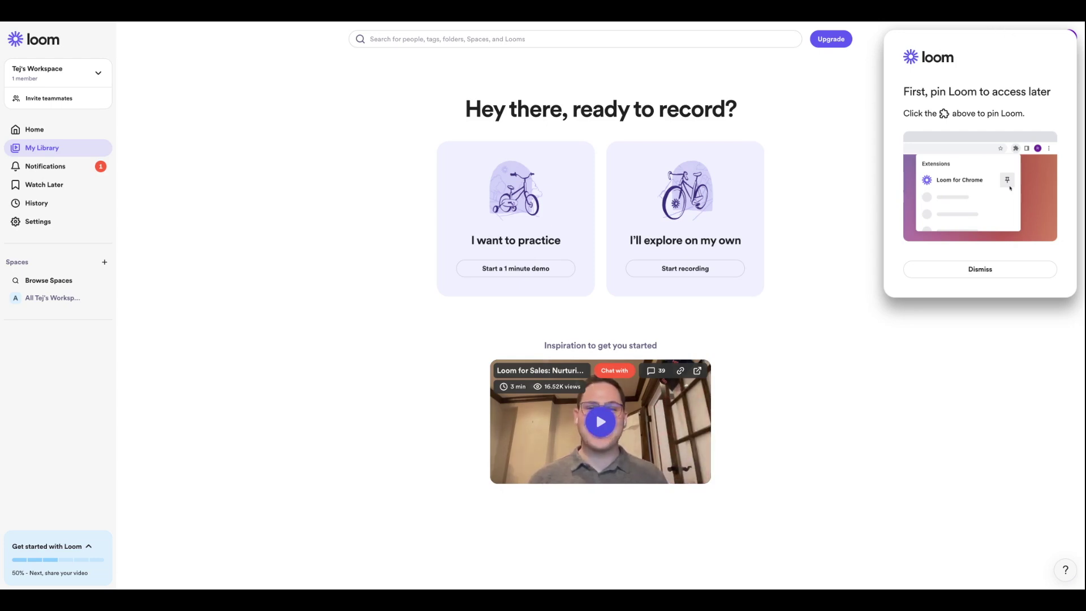
{"action": "left_click", "coordinate": [976, 24]}
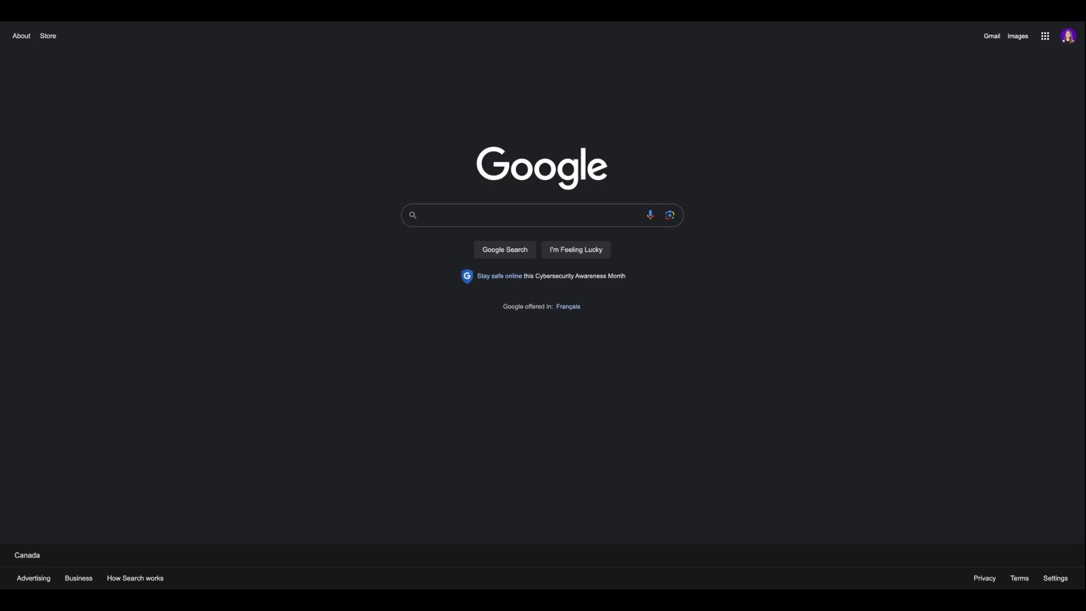
Step: Bring up the Loom recorder panel over the Google homepage
{"action": "left_click", "coordinate": [970, 24]}
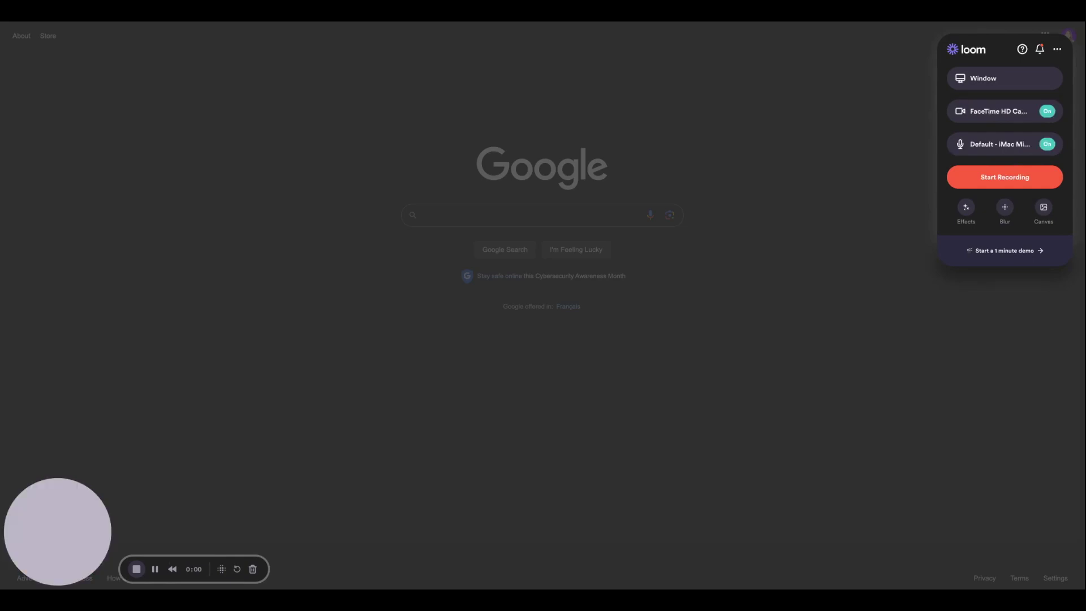
Step: Set the recorder microphone to No microphone and start a new recording from the library
{"action": "left_click", "coordinate": [990, 148]}
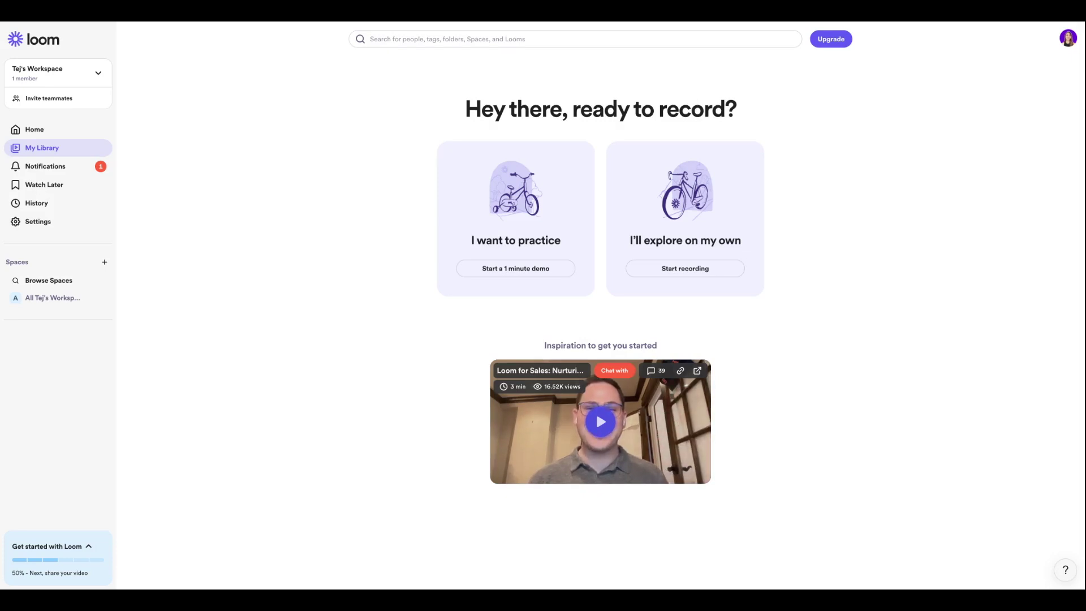
{"action": "left_click", "coordinate": [685, 269]}
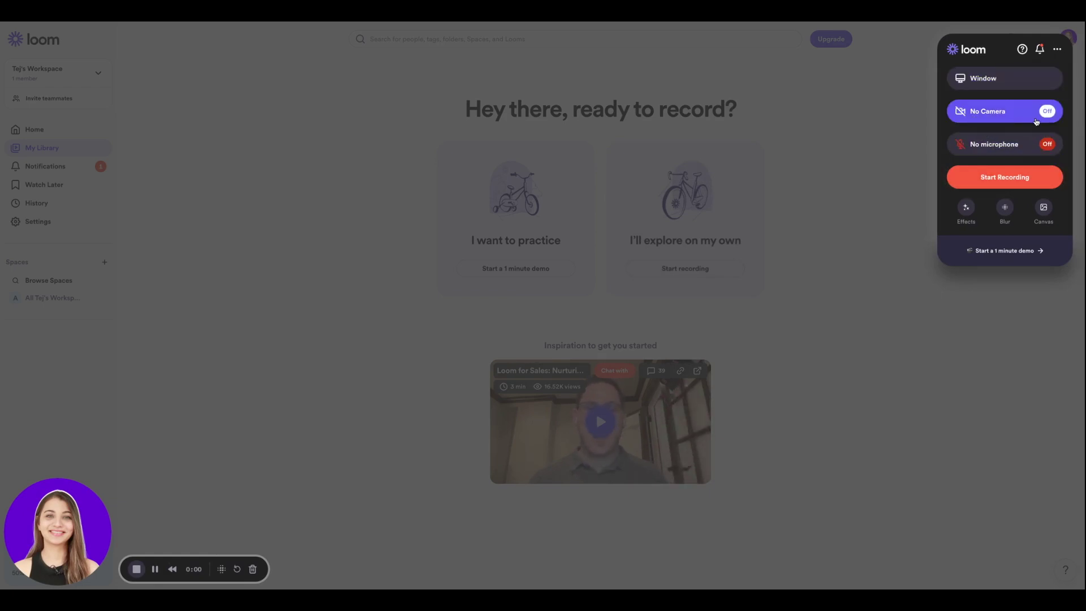
Step: Capture an 18-second recording of the library welcome page, pausing near the end
{"action": "left_click", "coordinate": [1053, 177]}
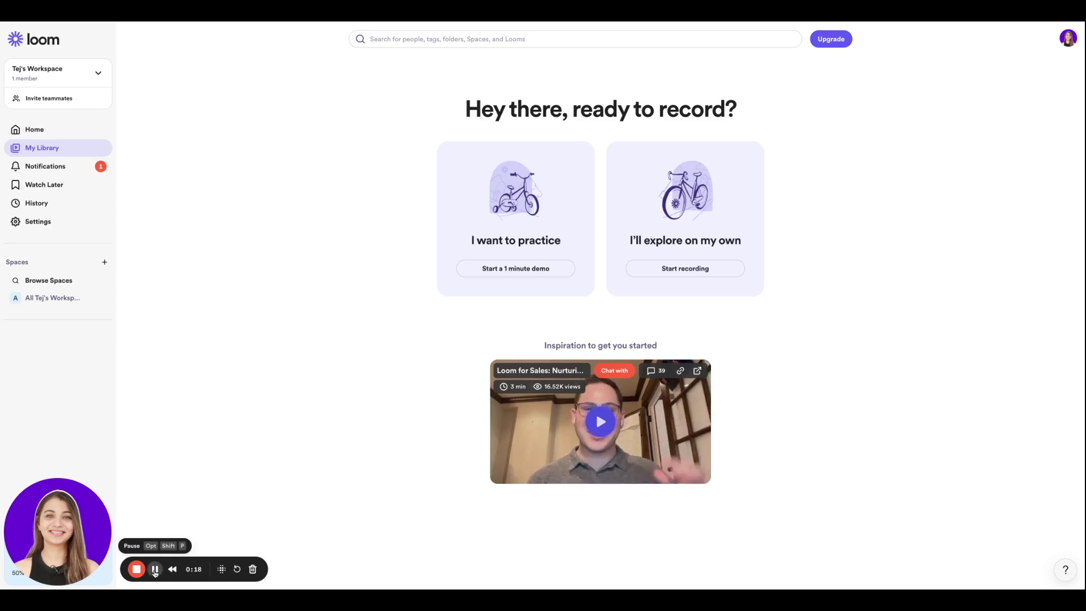
{"action": "left_click", "coordinate": [155, 570]}
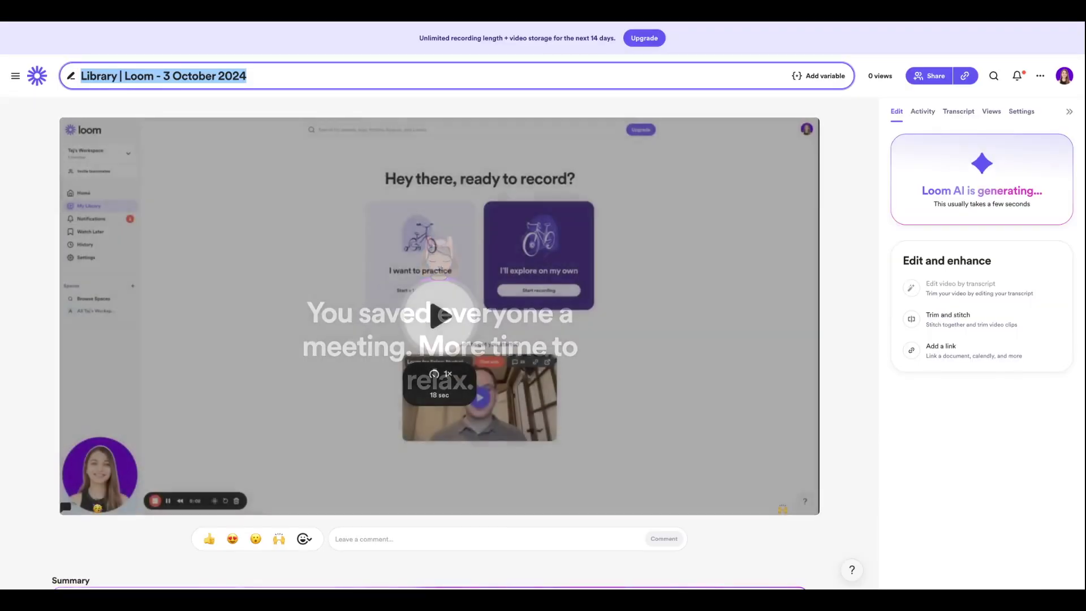
Step: Rename the video from its auto-generated title to 'Loom Tutorial'
{"action": "key", "text": "BackSpace"}
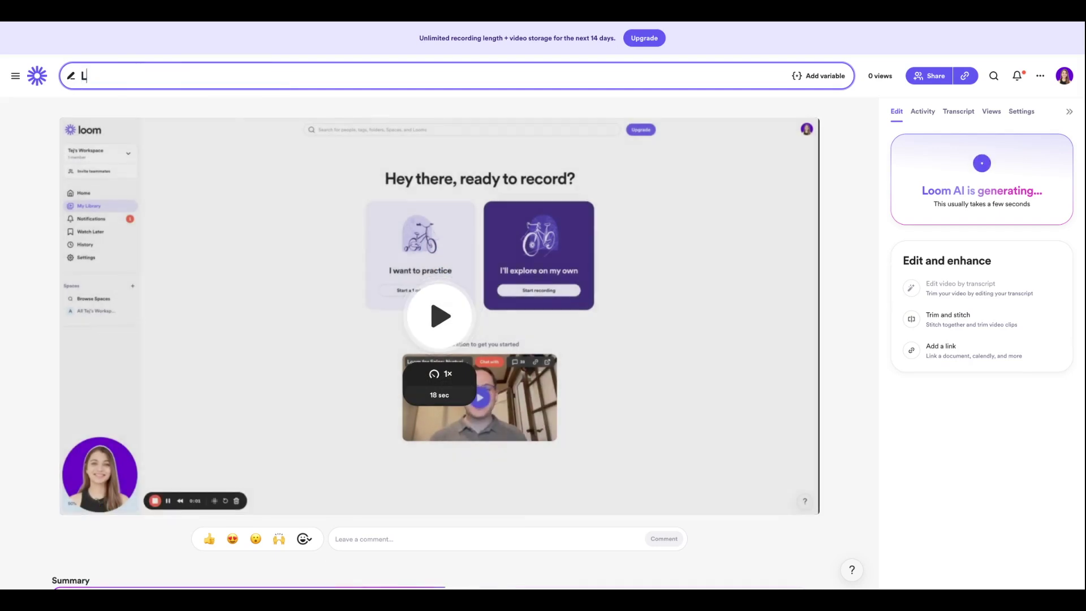
{"action": "type", "text": "Loom"}
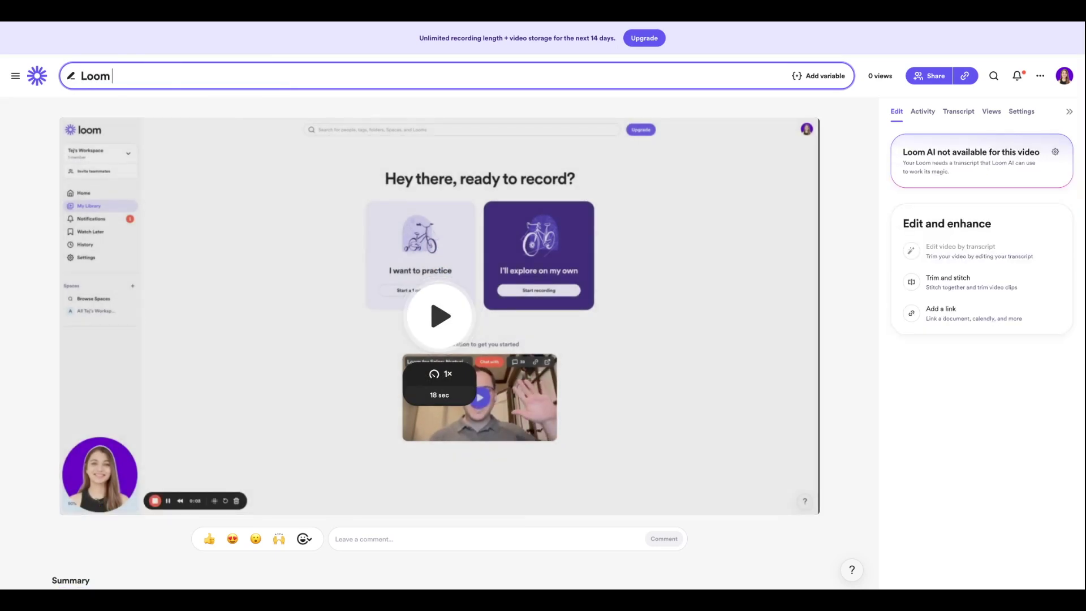
{"action": "type", "text": " Tu"}
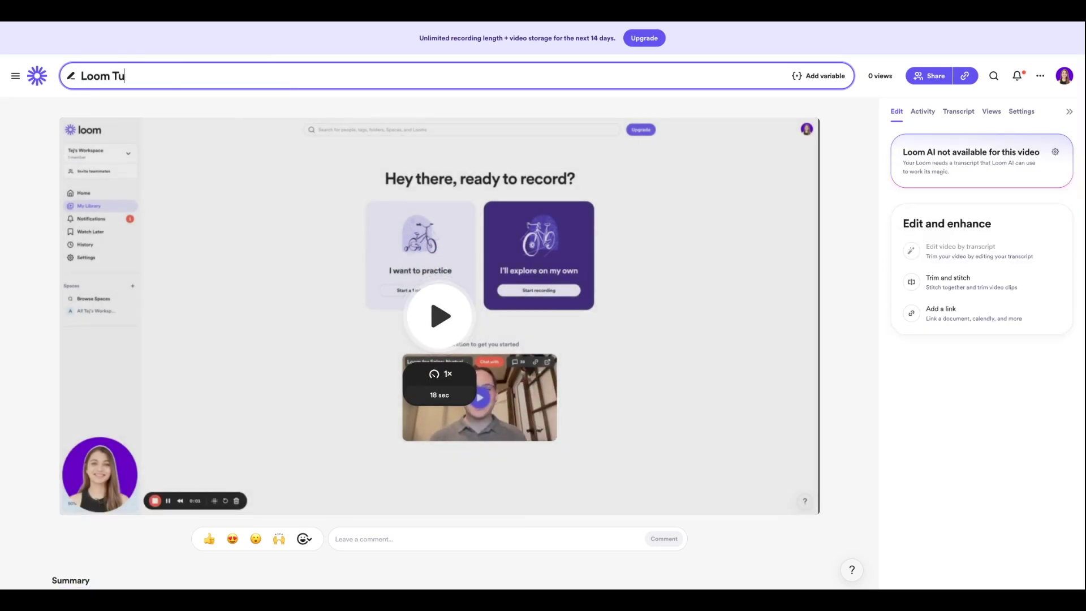
{"action": "type", "text": "torial"}
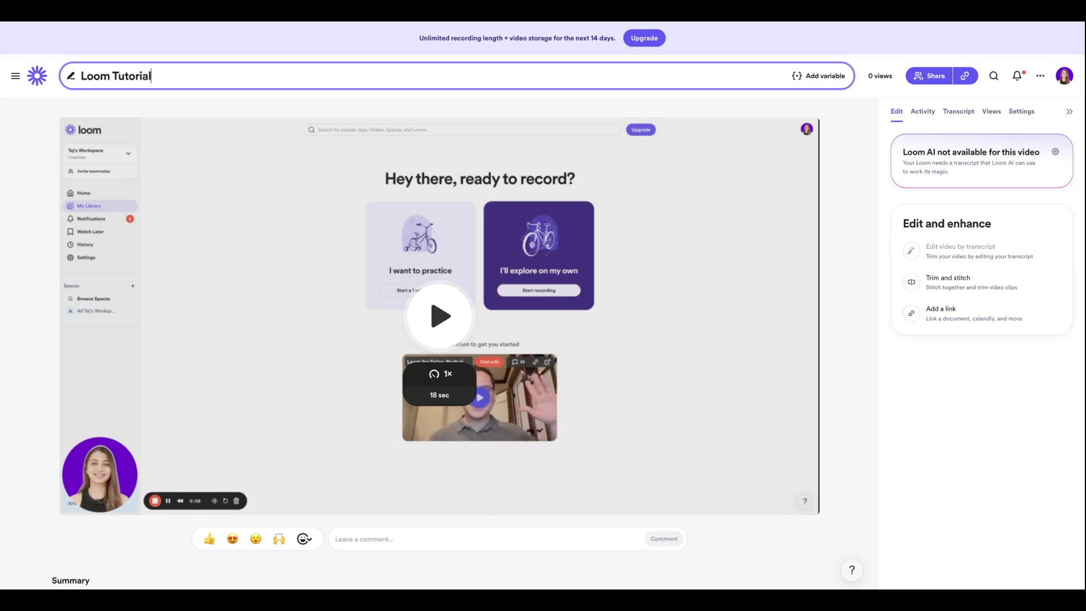
{"action": "key", "text": "Return"}
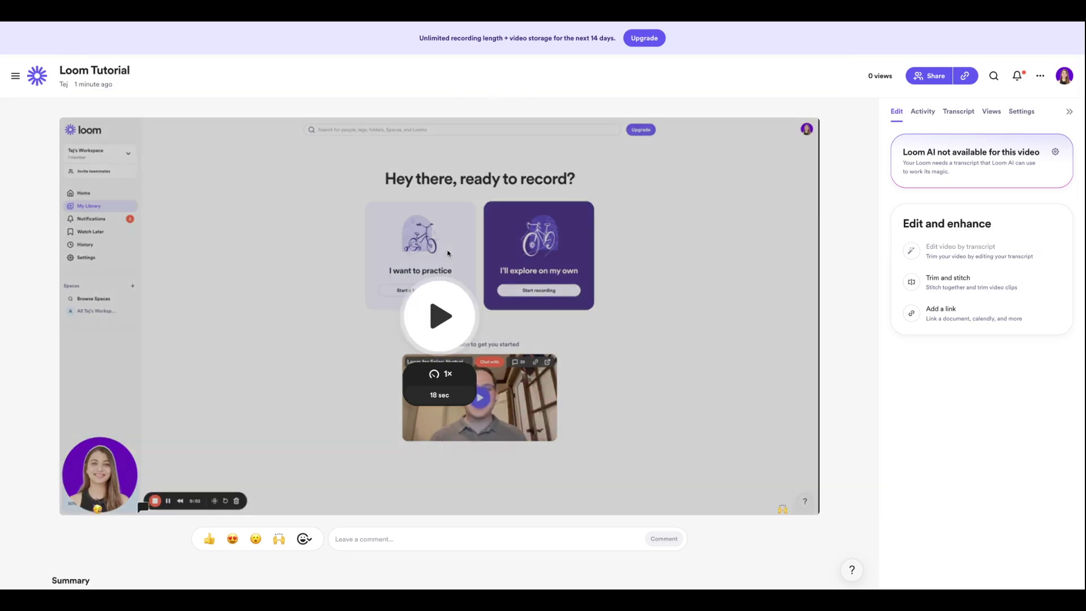
Step: Start a new link button under Edit and enhance
{"action": "scroll", "coordinate": [446, 249], "scroll_direction": "down", "scroll_amount": 1}
{"action": "mouse_move", "coordinate": [953, 290]}
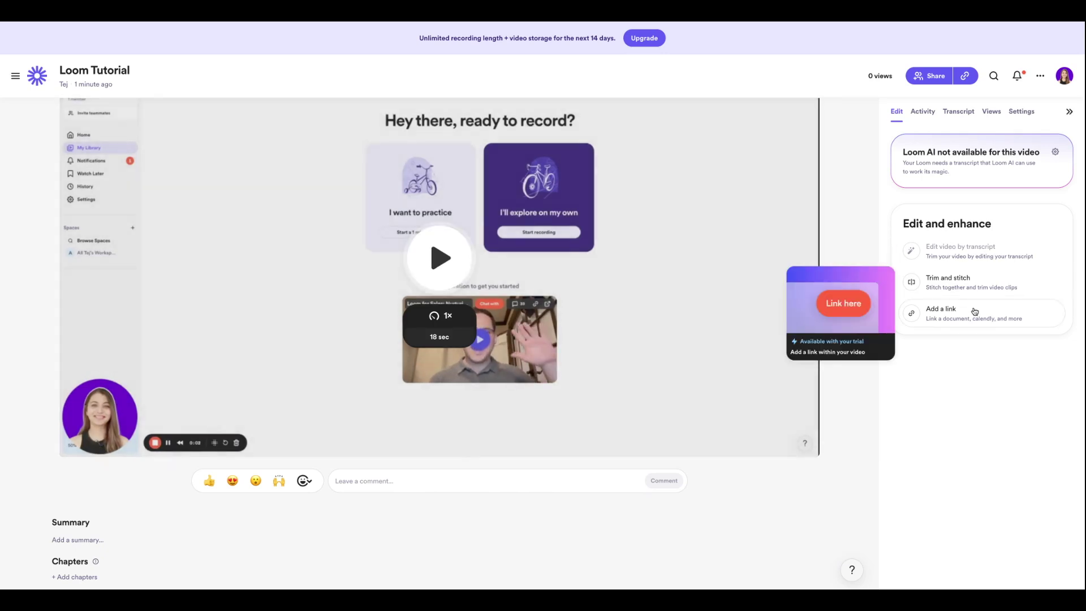
{"action": "left_click", "coordinate": [975, 311]}
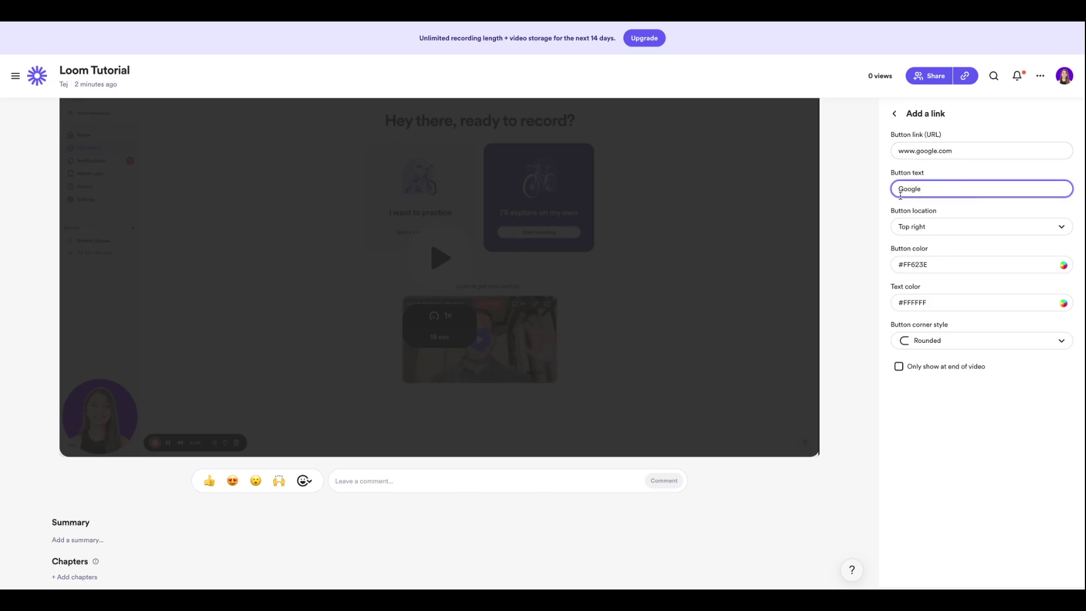
Step: Save the Google button at bottom right, coloured #FF623E, white #FFFFFF text, rounded corners
{"action": "left_click", "coordinate": [915, 227]}
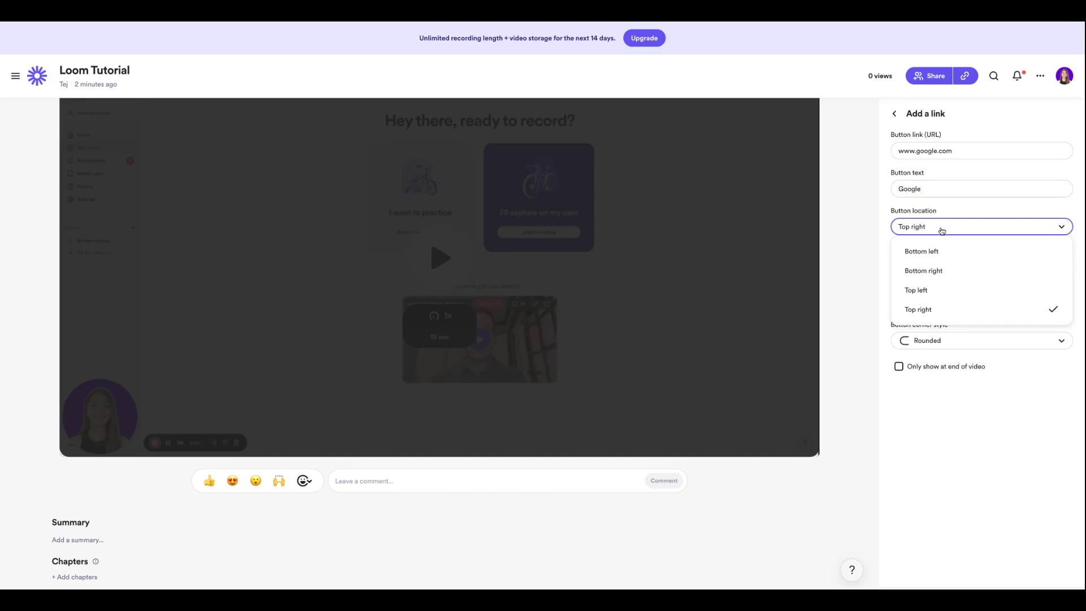
{"action": "left_click", "coordinate": [938, 272]}
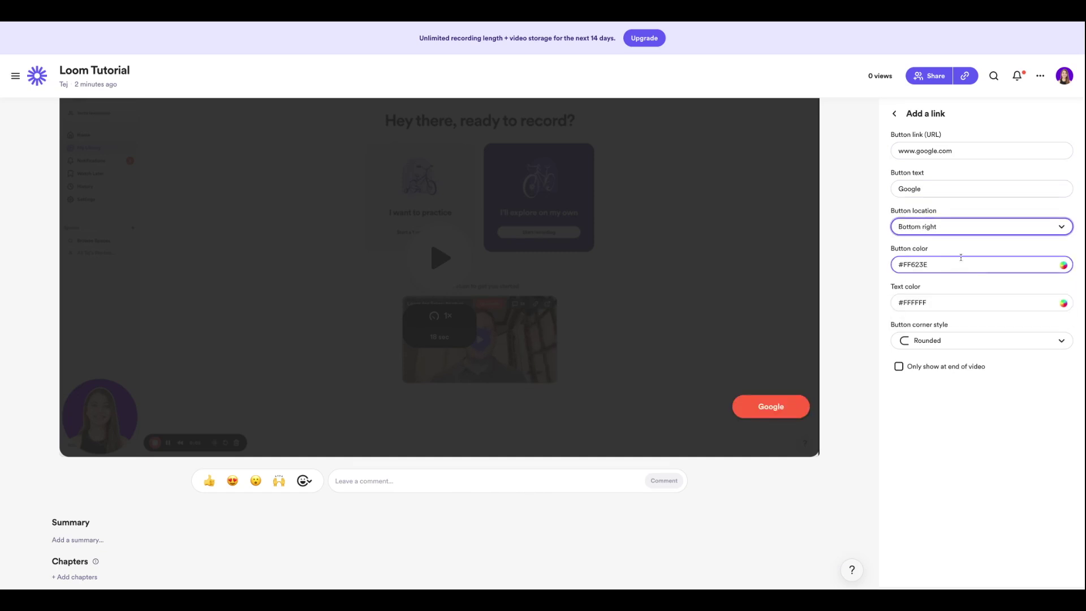
{"action": "scroll", "coordinate": [956, 252], "scroll_direction": "down", "scroll_amount": 1}
{"action": "left_click", "coordinate": [1064, 239]}
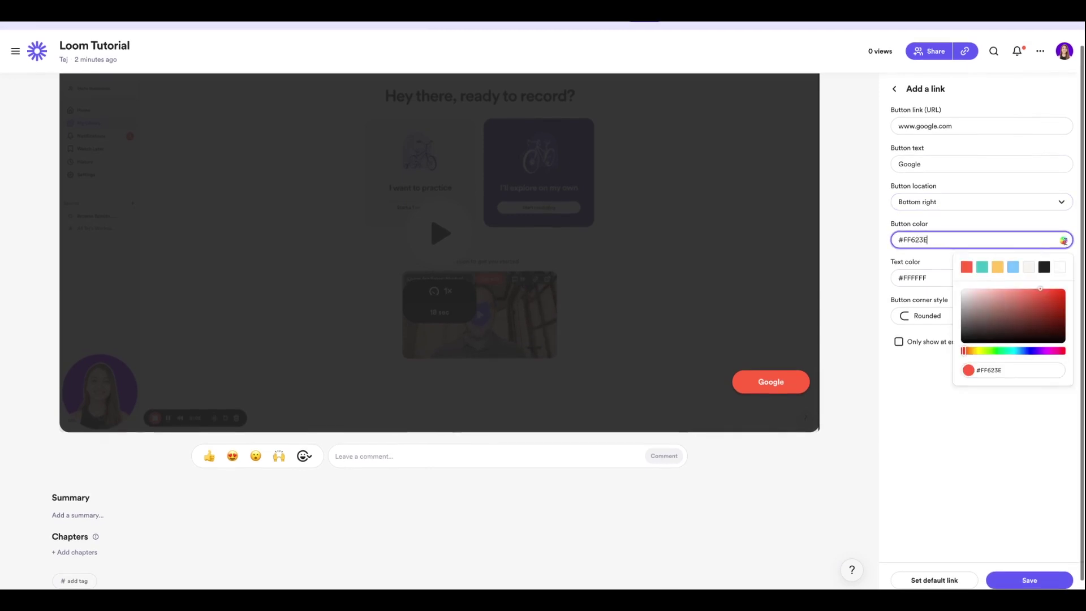
{"action": "scroll", "coordinate": [1018, 266], "scroll_direction": "down", "scroll_amount": 1}
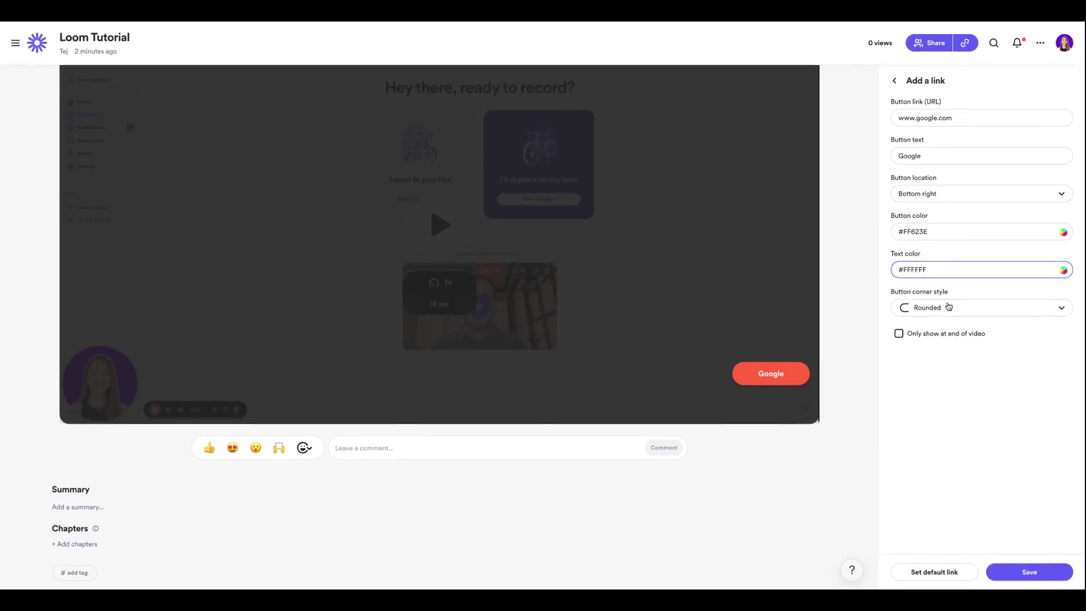
{"action": "left_click", "coordinate": [951, 309]}
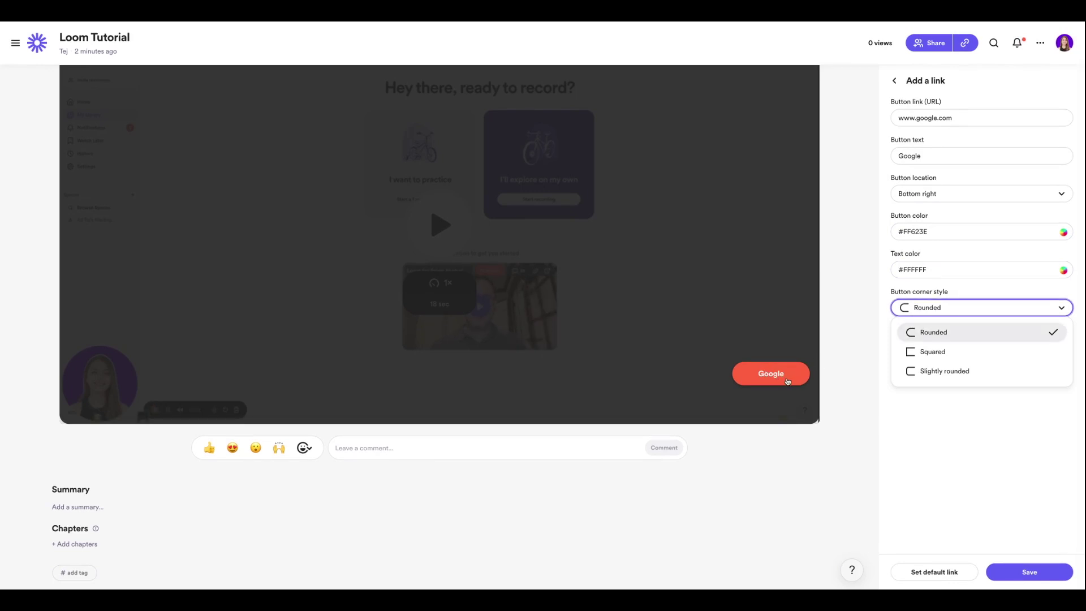
{"action": "left_click", "coordinate": [1004, 433]}
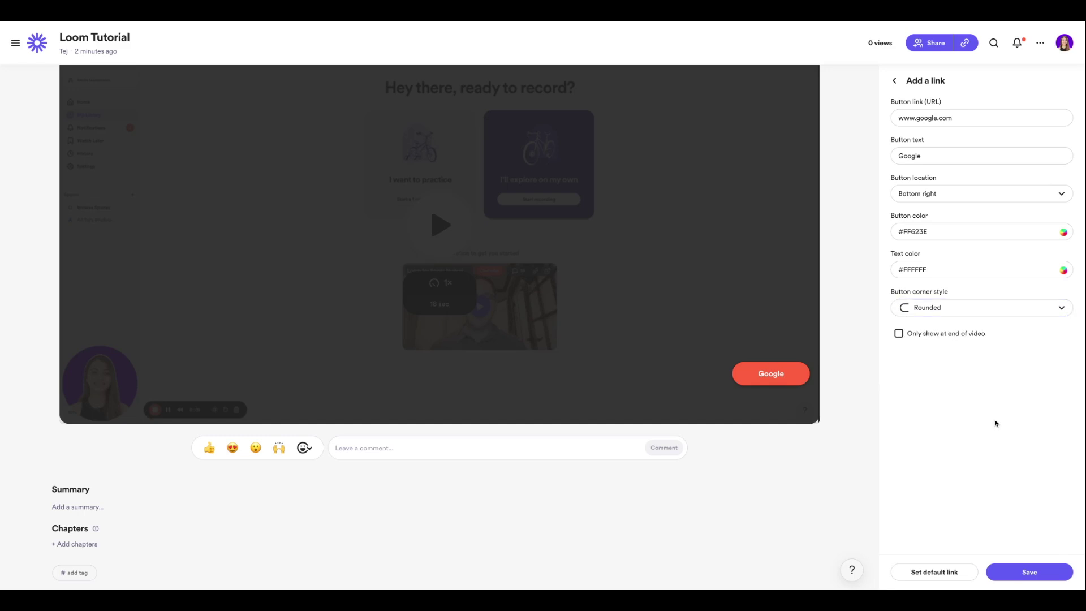
{"action": "left_click", "coordinate": [1030, 573]}
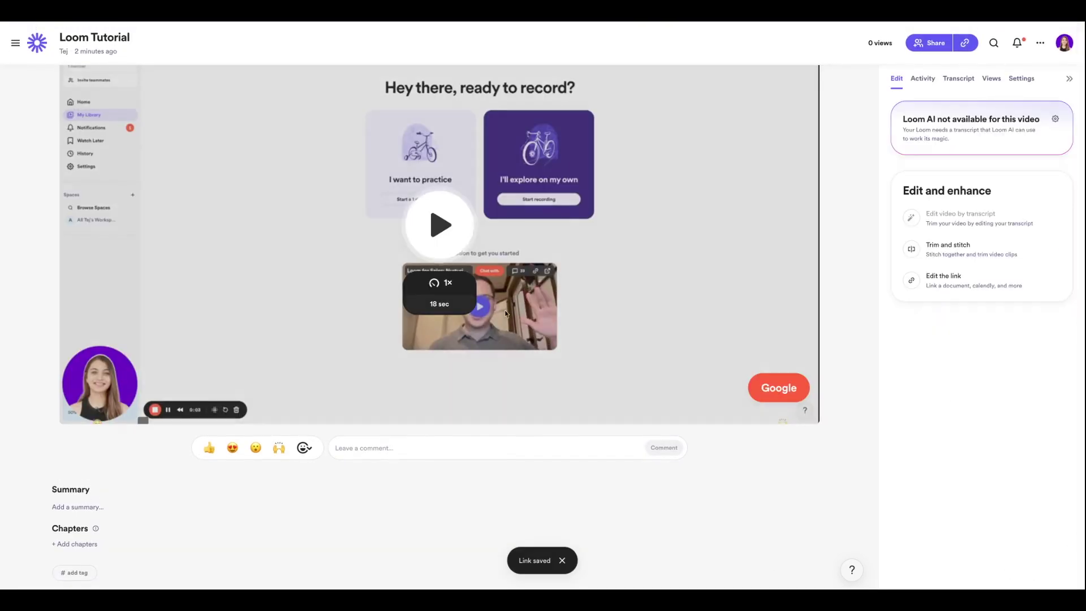
Step: Play the Loom Tutorial video to its 0:19 end to preview the Google button
{"action": "scroll", "coordinate": [505, 313], "scroll_direction": "up", "scroll_amount": 1}
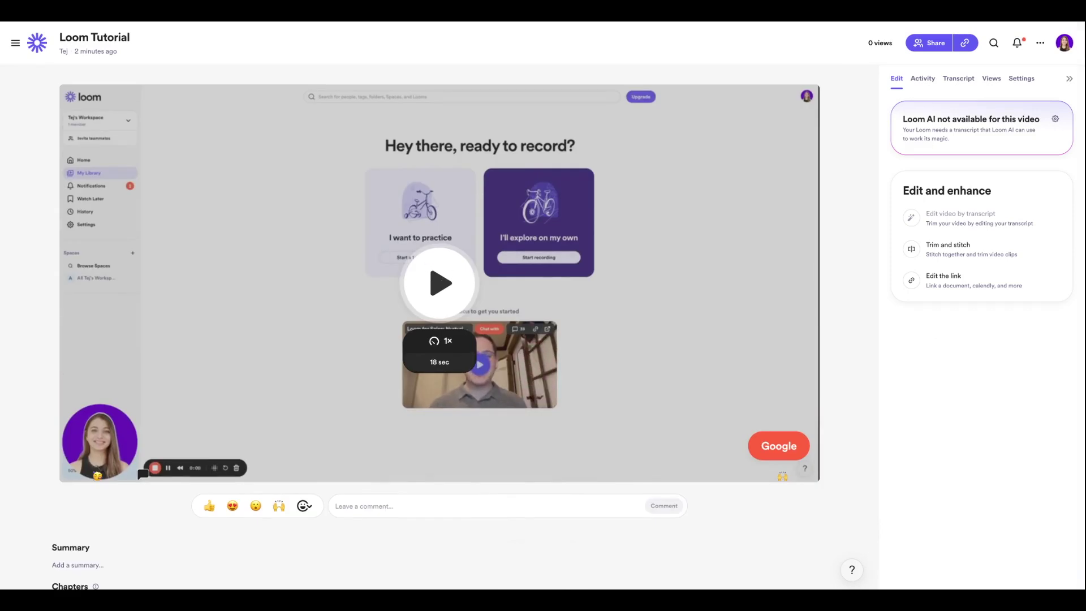
{"action": "left_click", "coordinate": [298, 388]}
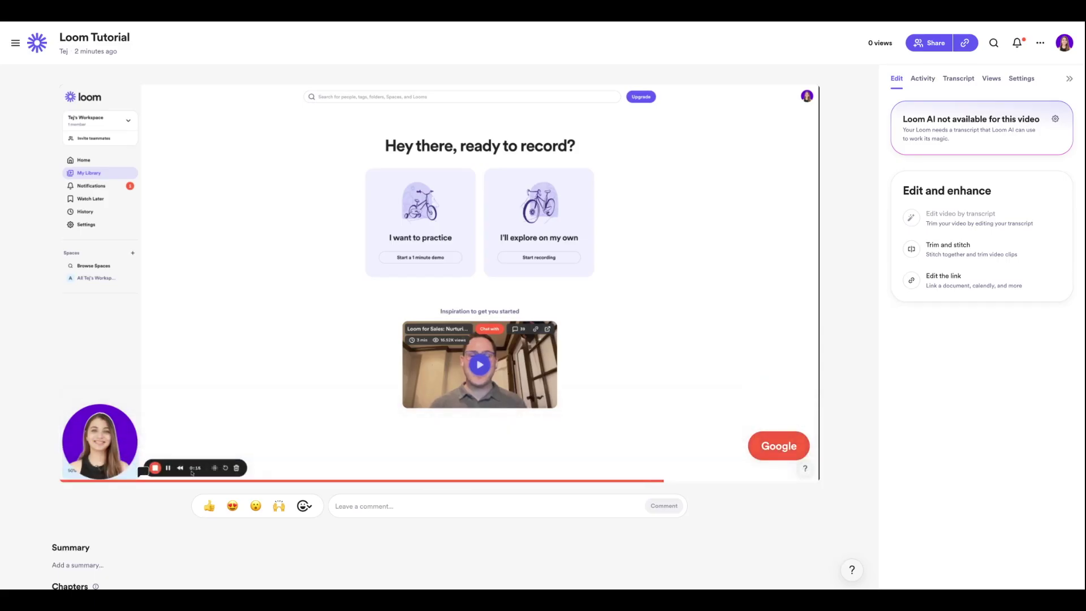
{"action": "left_click", "coordinate": [371, 446]}
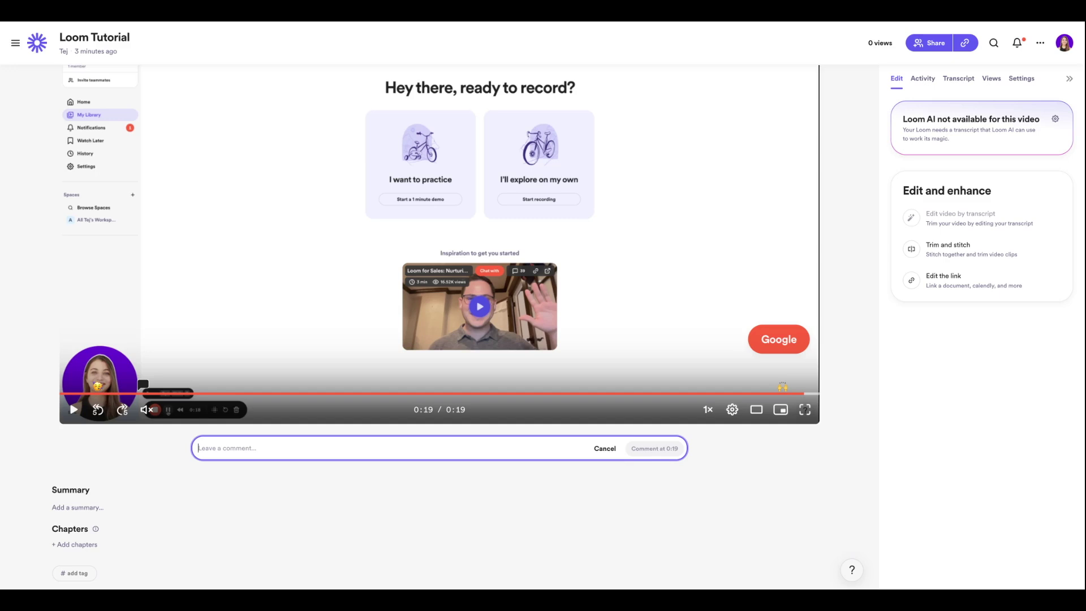
Step: Post a 0:19 comment tagging the teammate with 'please review the content'
{"action": "type", "text": "@te"}
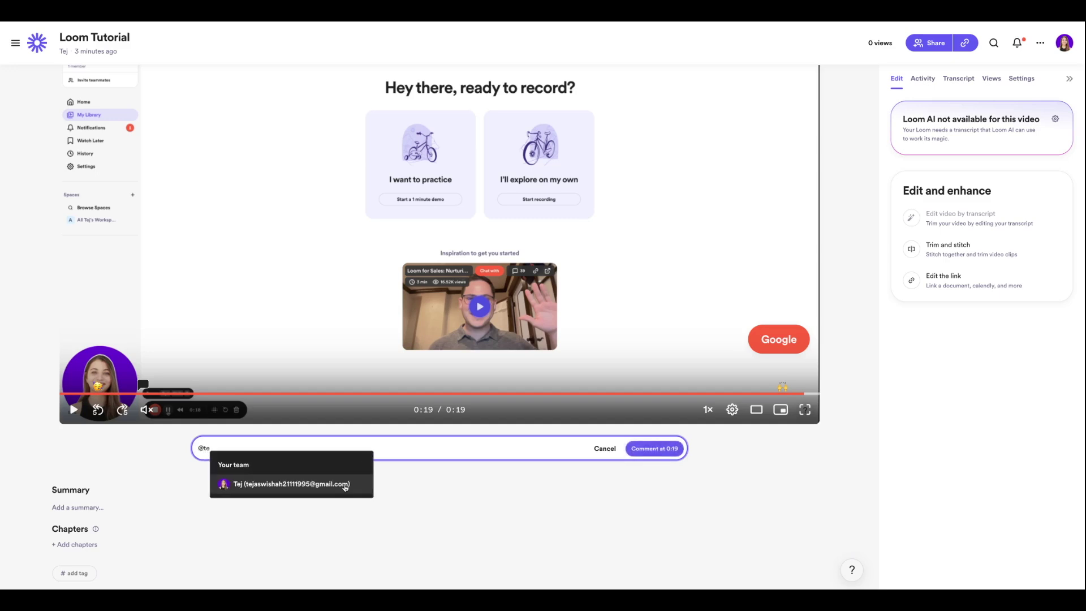
{"action": "left_click", "coordinate": [393, 491]}
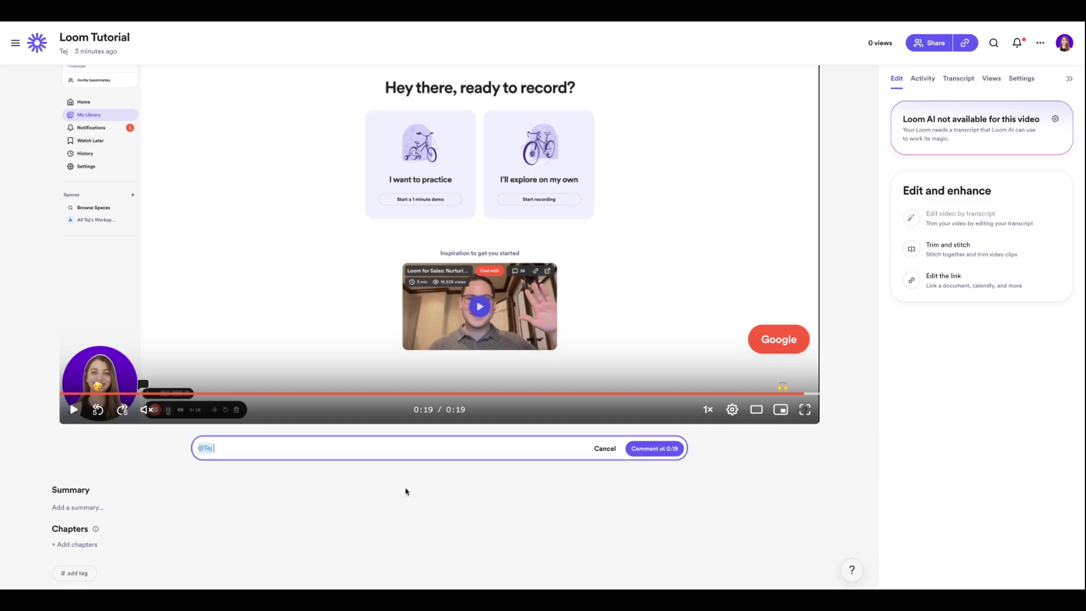
{"action": "type", "text": "p"}
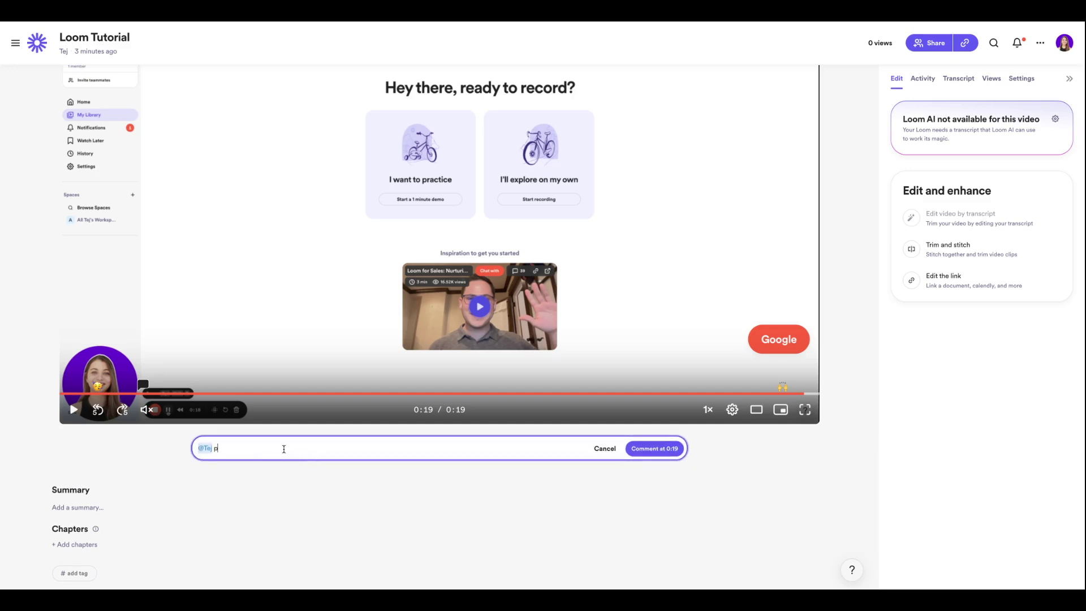
{"action": "type", "text": "lease re"}
{"action": "type", "text": "vu"}
{"action": "type", "text": "iew the co"}
{"action": "type", "text": "nte"}
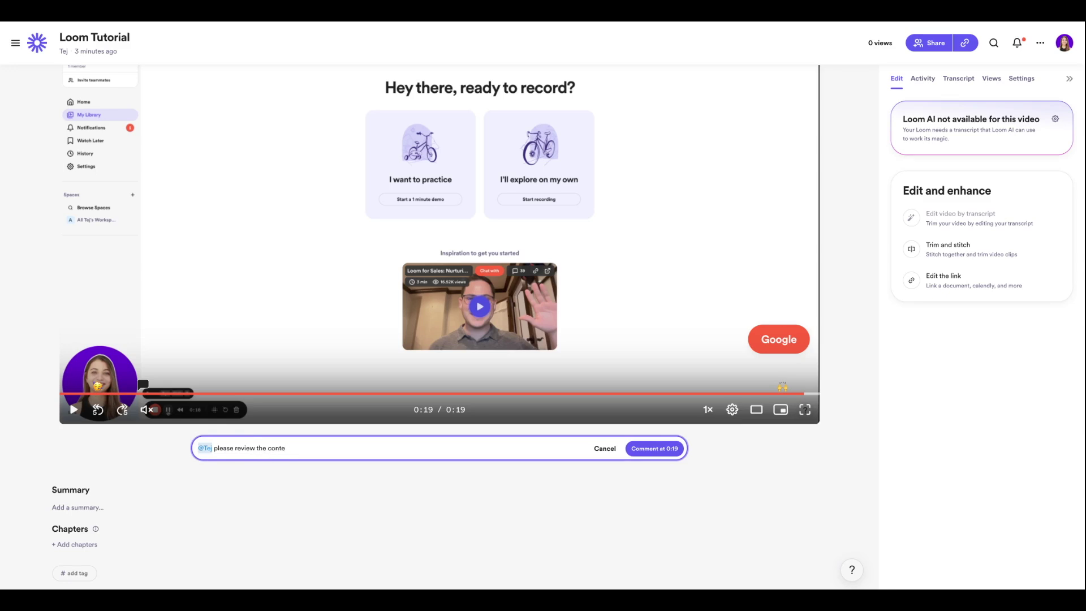
{"action": "type", "text": "tmt"}
{"action": "key", "text": "BackSpace"}
{"action": "key", "text": "BackSpace"}
{"action": "type", "text": "nt"}
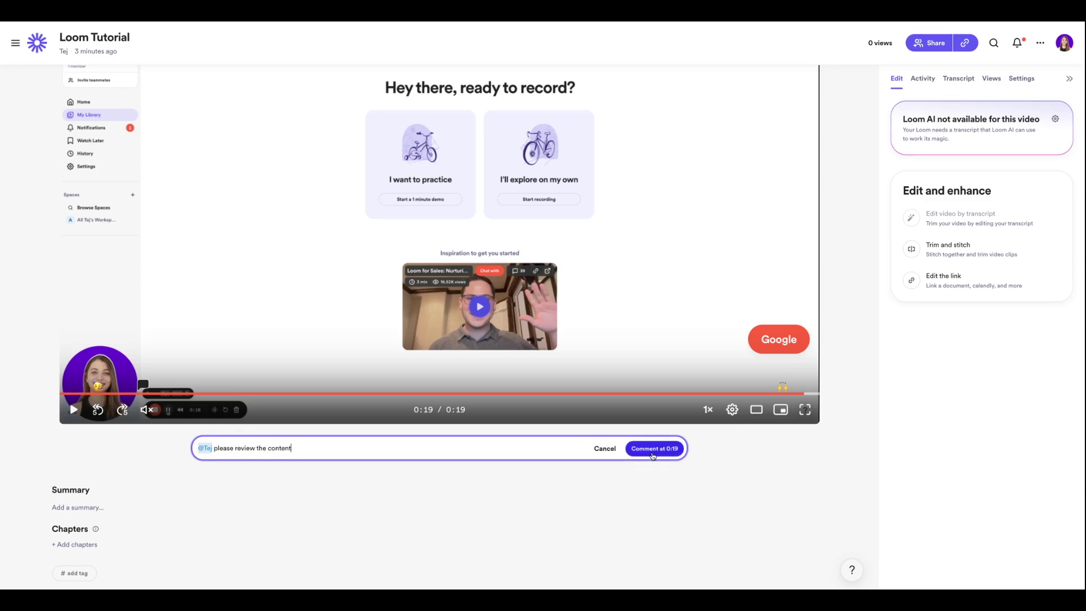
{"action": "left_click", "coordinate": [675, 455]}
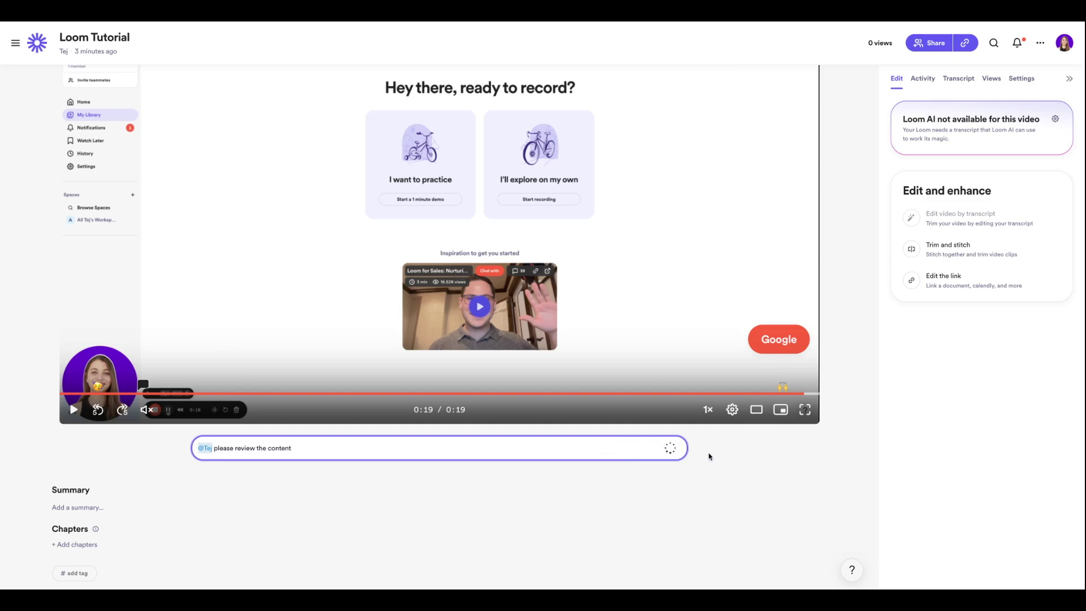
{"action": "left_click", "coordinate": [932, 89]}
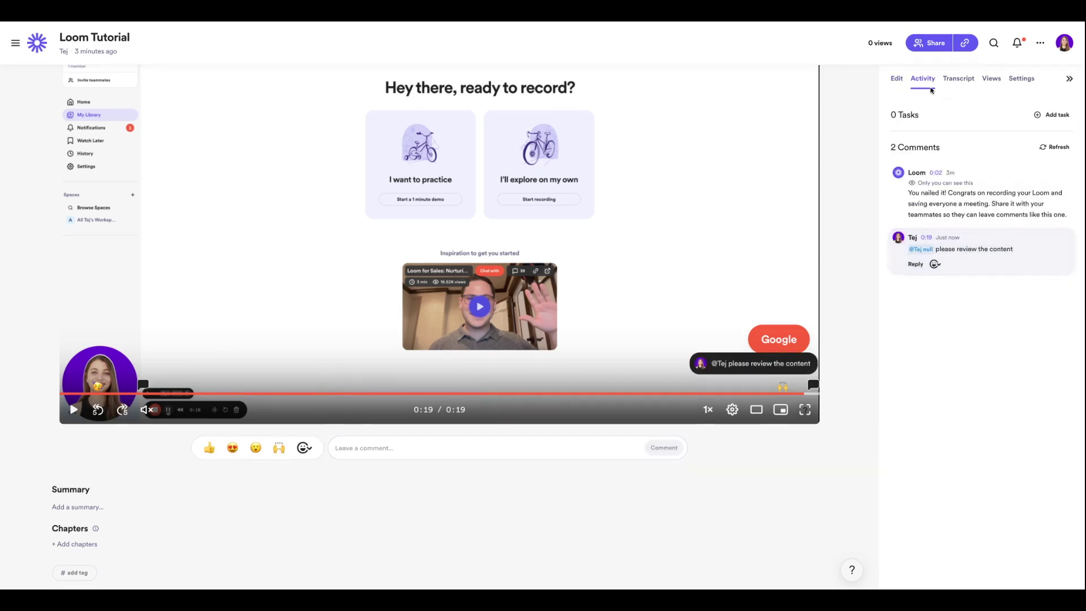
Step: Check the comment reply box, the video's view count and its empty transcript
{"action": "left_click", "coordinate": [916, 266]}
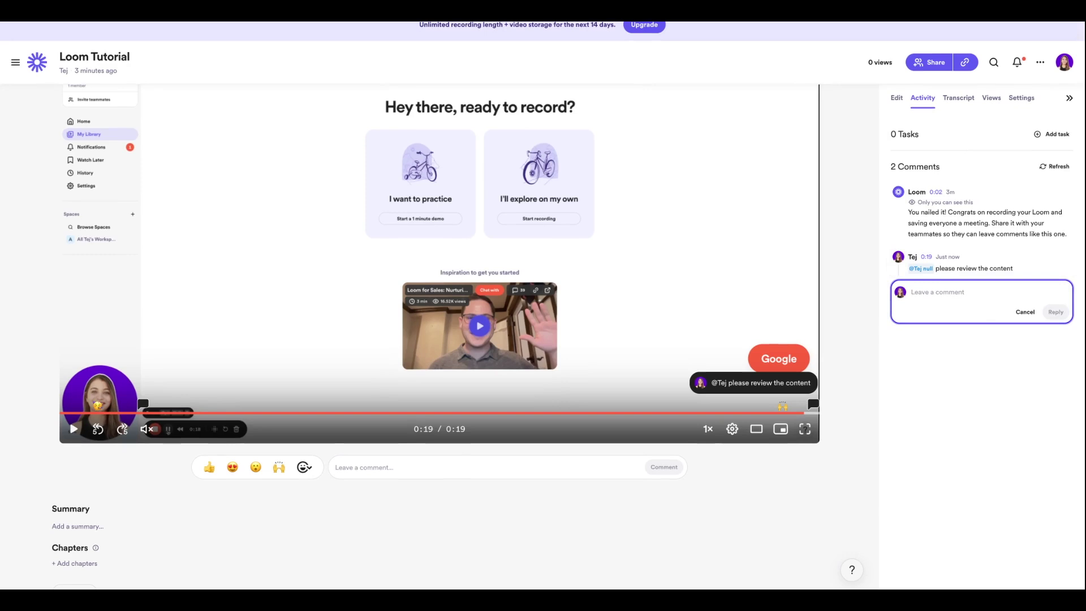
{"action": "left_click", "coordinate": [991, 98]}
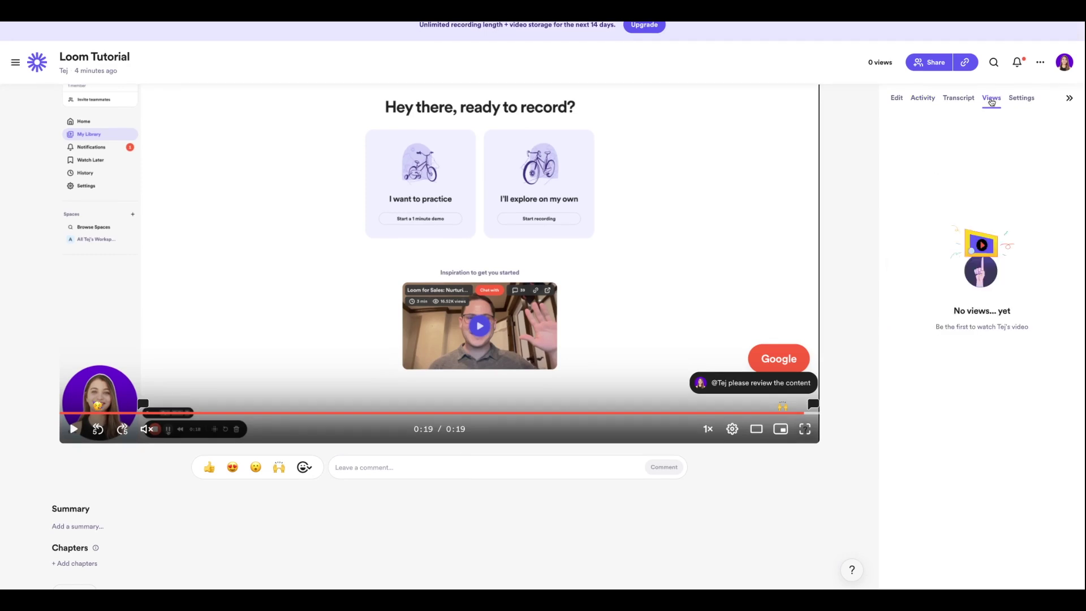
{"action": "left_click", "coordinate": [962, 101]}
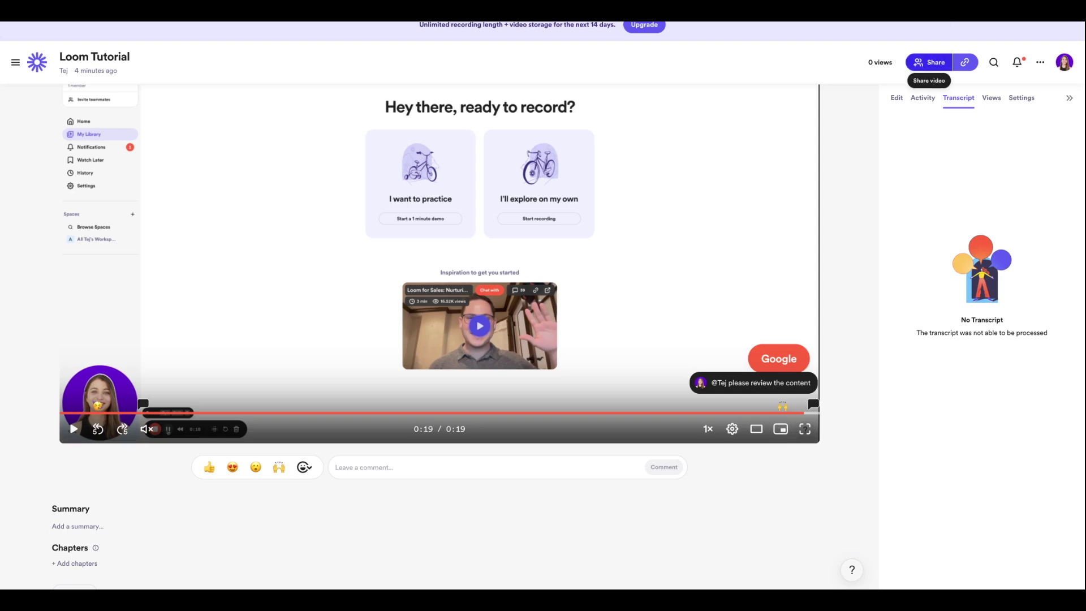
{"action": "left_click", "coordinate": [929, 63]}
Step: Copy the video's share link from the Social sharing options and close the share window
{"action": "left_click", "coordinate": [459, 87]}
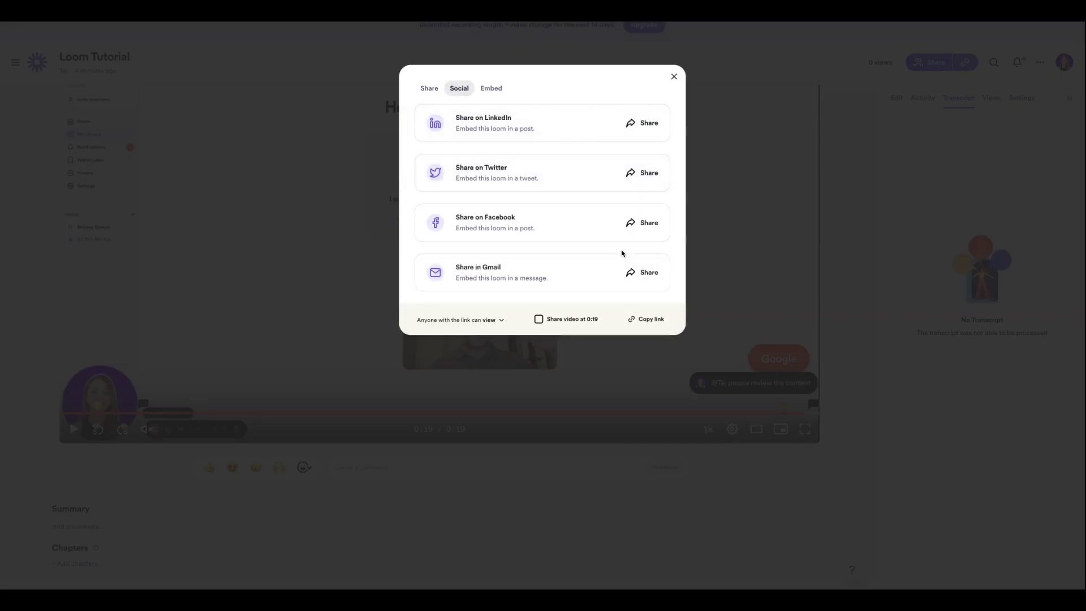
{"action": "left_click", "coordinate": [655, 325]}
{"action": "left_click", "coordinate": [1040, 63]}
Step: Open the video's More actions menu and check that Download Video is available with the trial
{"action": "left_click", "coordinate": [1040, 63]}
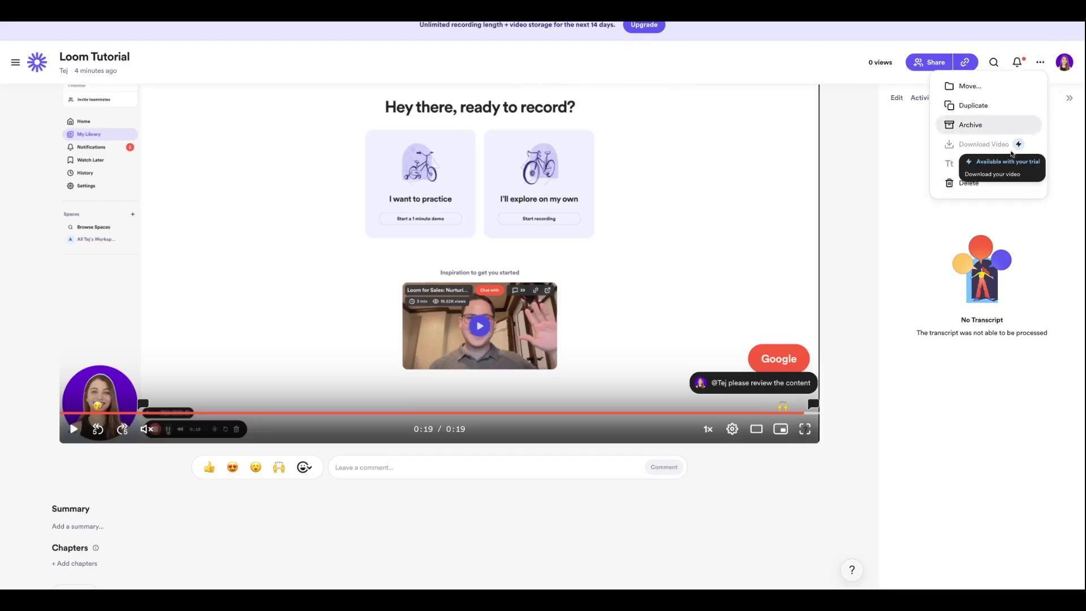
{"action": "mouse_move", "coordinate": [1018, 148]}
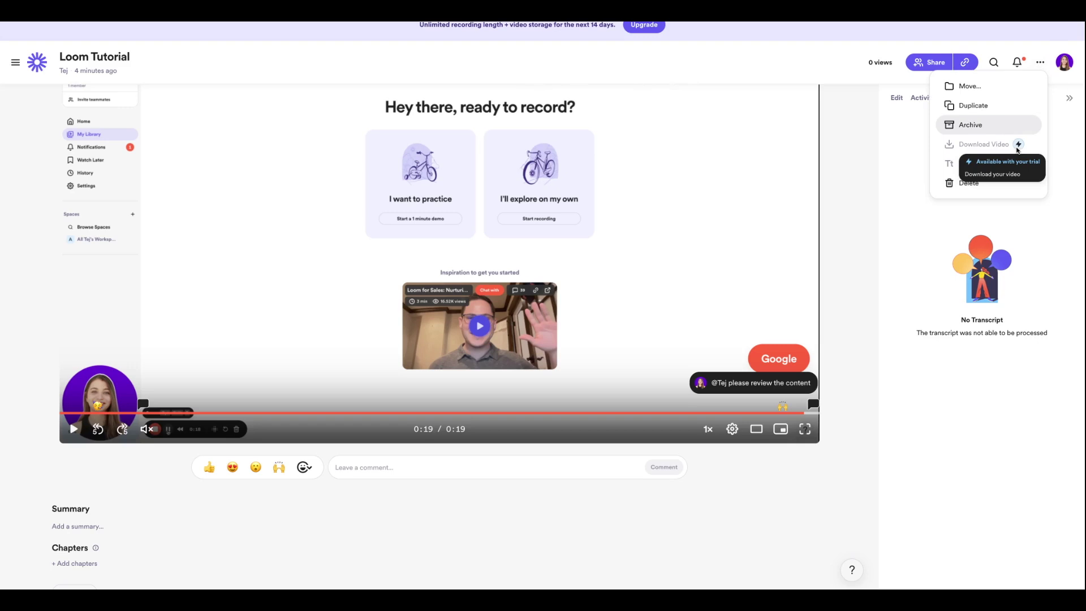